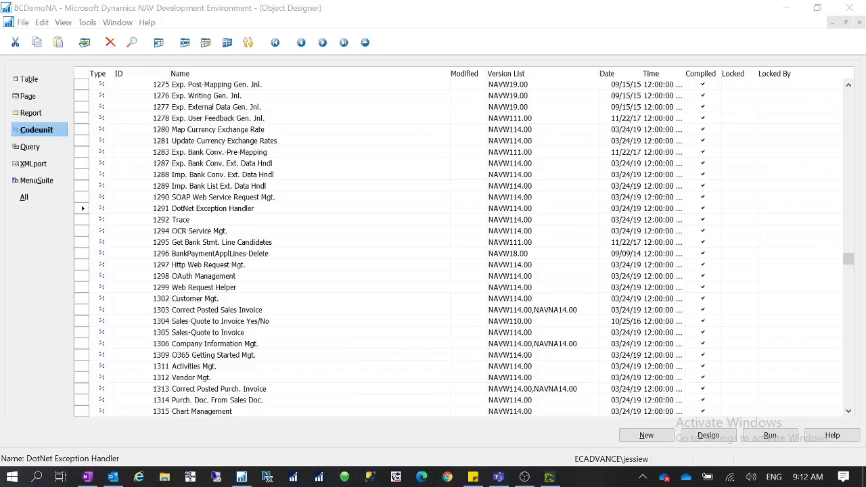
# Review the permission error in the Greenshot capture and display the license information in the NAV Development Environment
pyautogui.moveTo(630, 137); pyautogui.dragTo(458, 106)
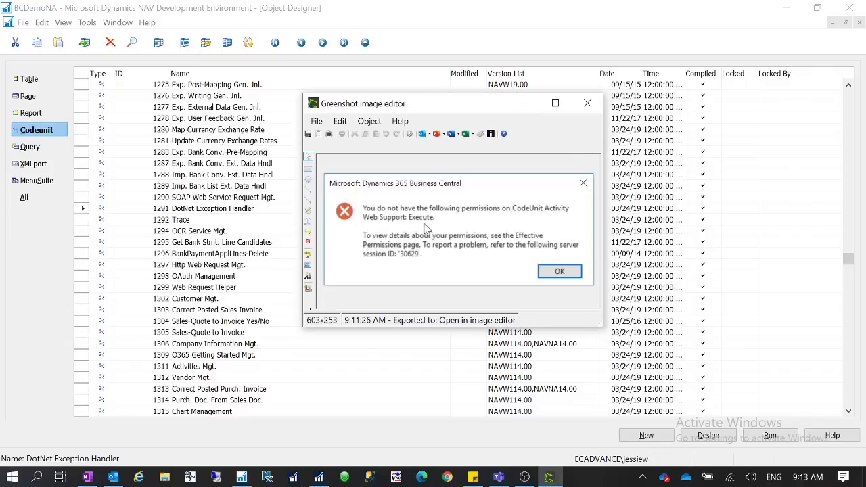
pyautogui.hotkey('alt', 'F4')
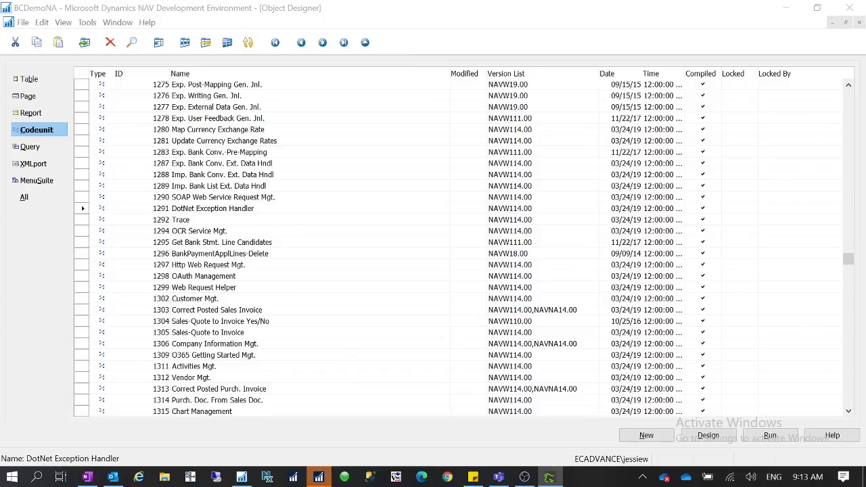
pyautogui.click(88, 22)
pyautogui.click(129, 235)
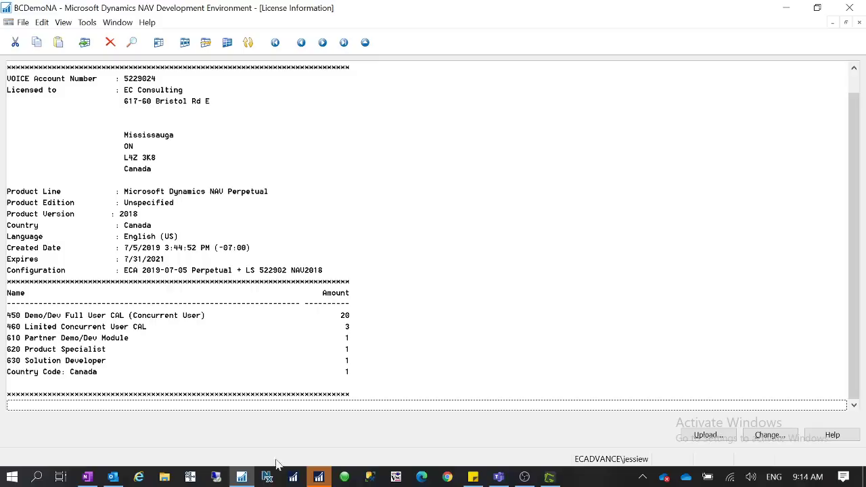
# Open Permission Report Detailed.txt from the Downloads folder and examine its list of module objects and permissions
pyautogui.click(164, 477)
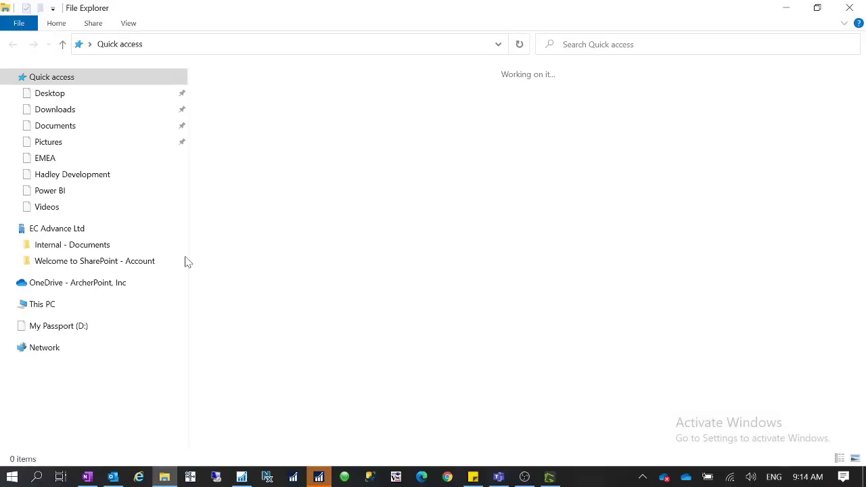
pyautogui.click(68, 369)
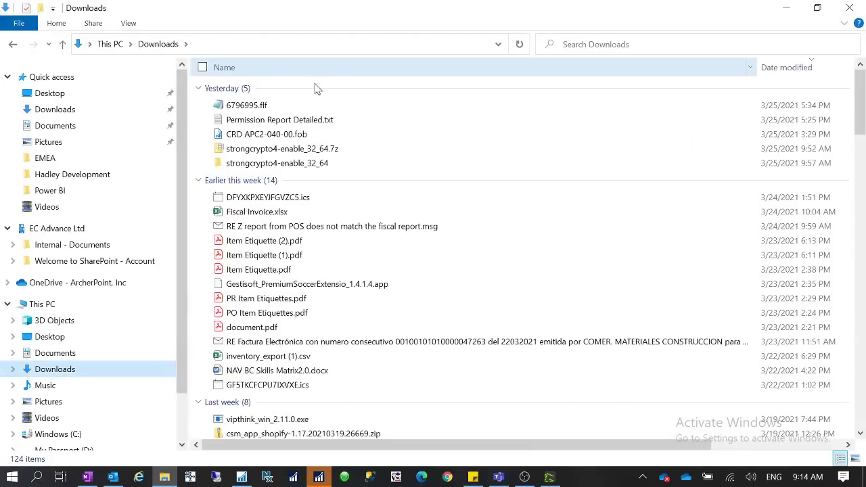
pyautogui.doubleClick(295, 122)
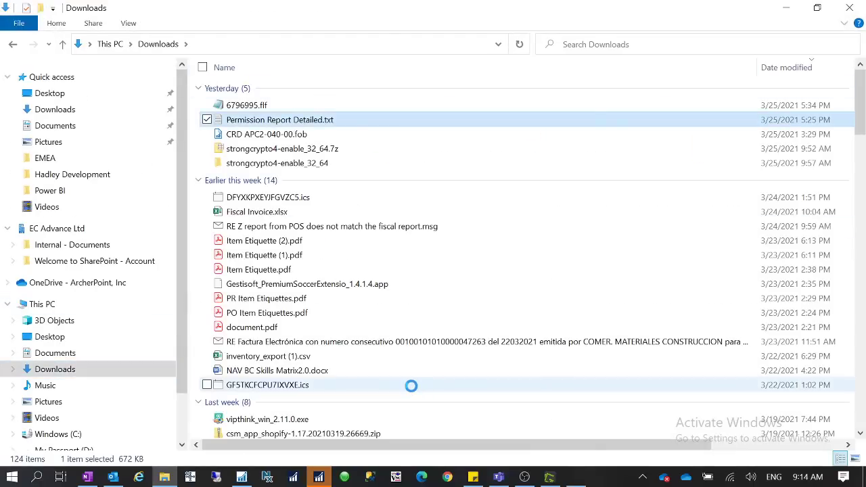
pyautogui.click(553, 81)
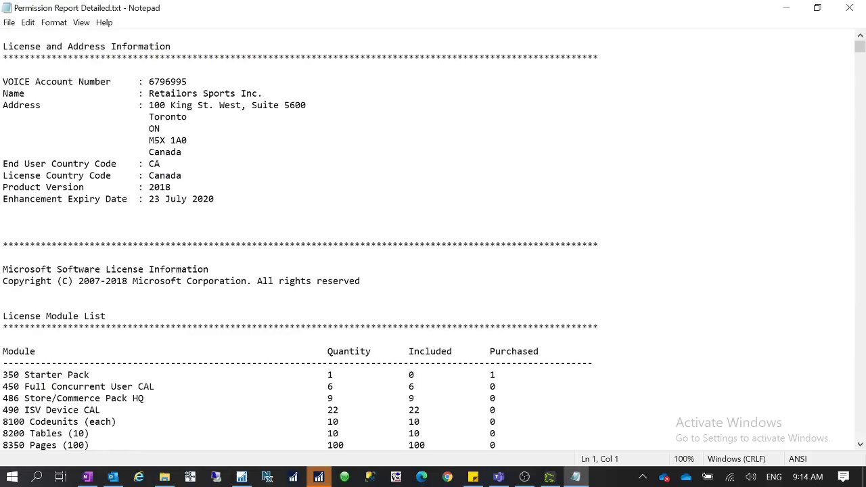
pyautogui.scroll(-7, 433, 257)
pyautogui.scroll(-18, 433, 243)
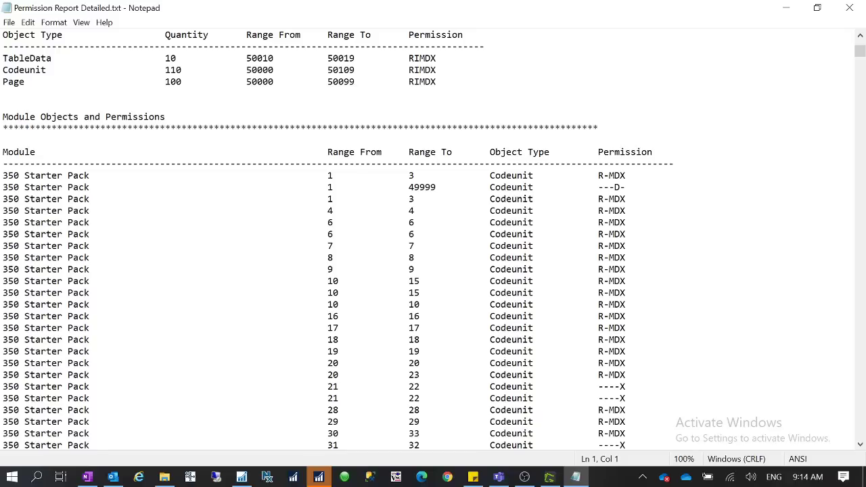
pyautogui.scroll(-20, 433, 244)
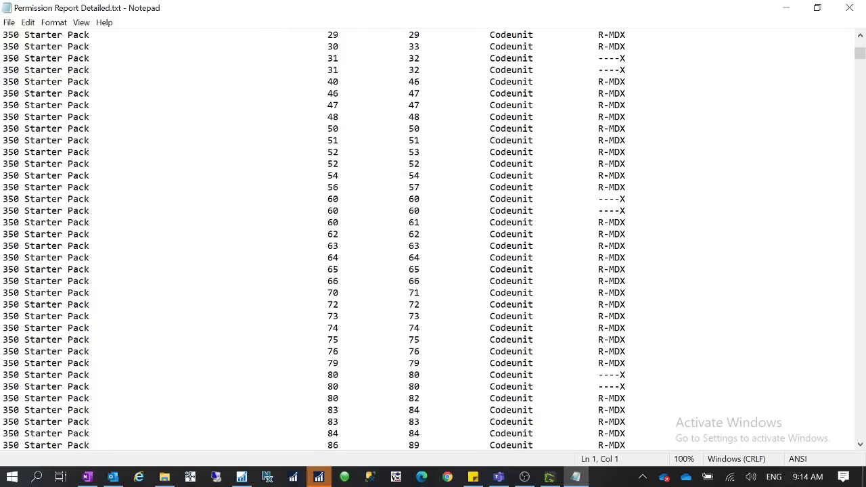
pyautogui.click(849, 7)
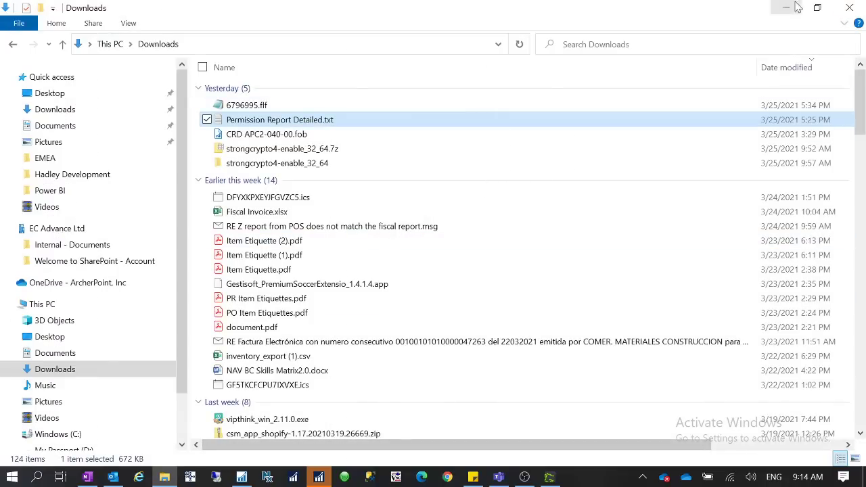
pyautogui.click(786, 7)
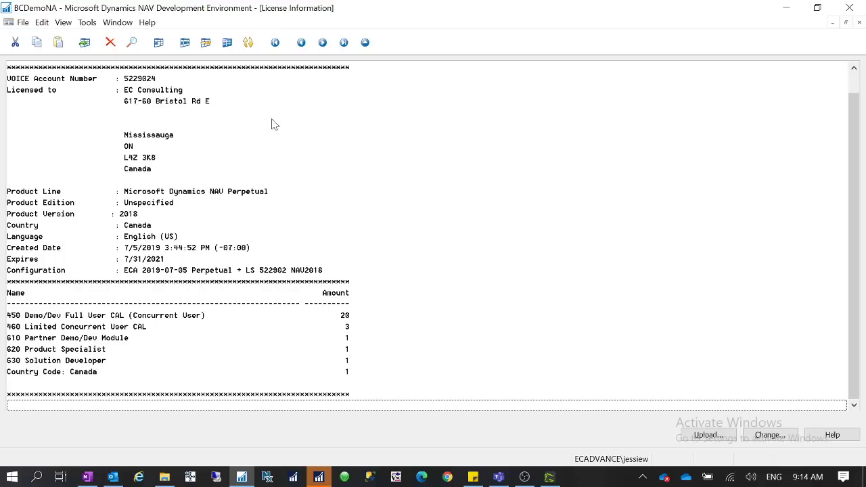
# Run report 10313 License Permissions from the Object Designer
pyautogui.click(86, 23)
pyautogui.click(107, 57)
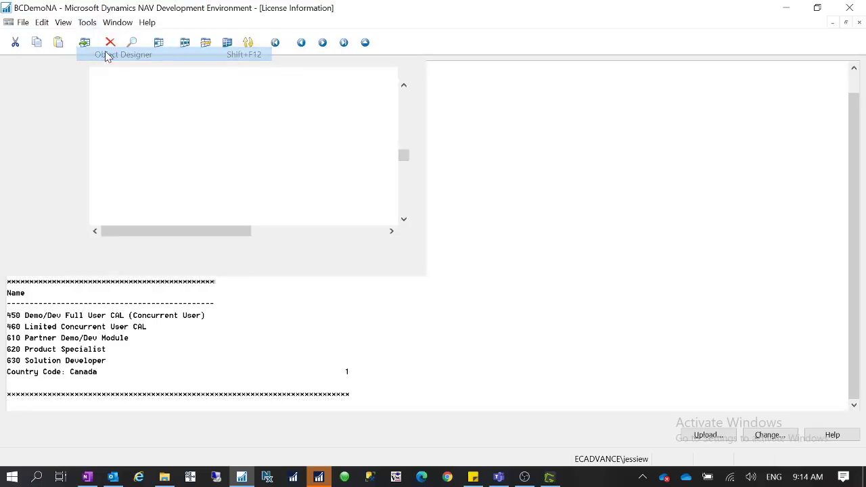
pyautogui.click(53, 115)
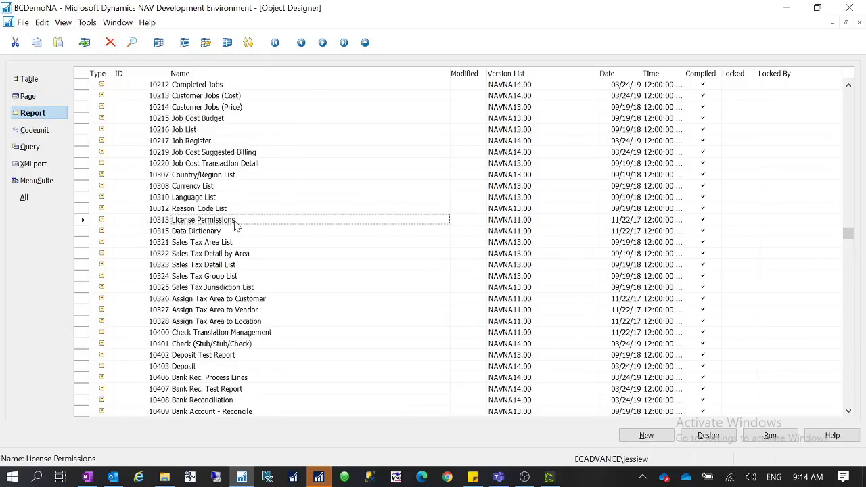
pyautogui.click(775, 437)
# Find the OCR Service Mgt. codeunit by name among the codeunits and copy its ID
pyautogui.click(36, 130)
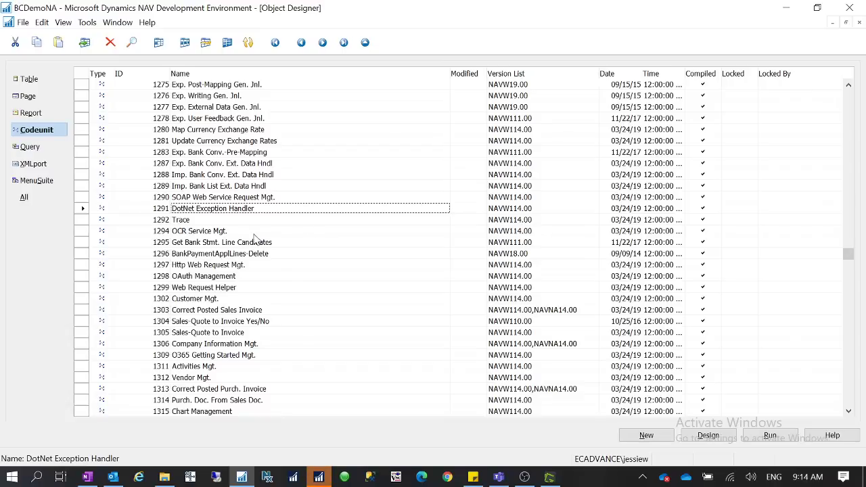
pyautogui.click(191, 233)
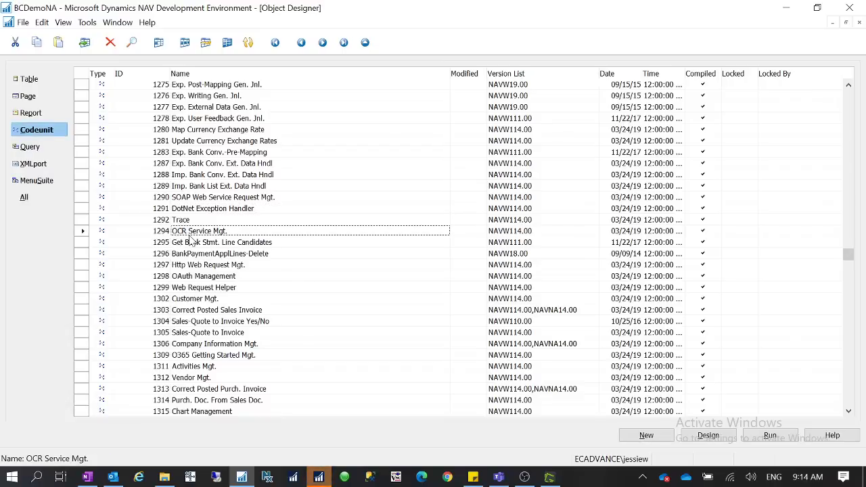
pyautogui.click(160, 235)
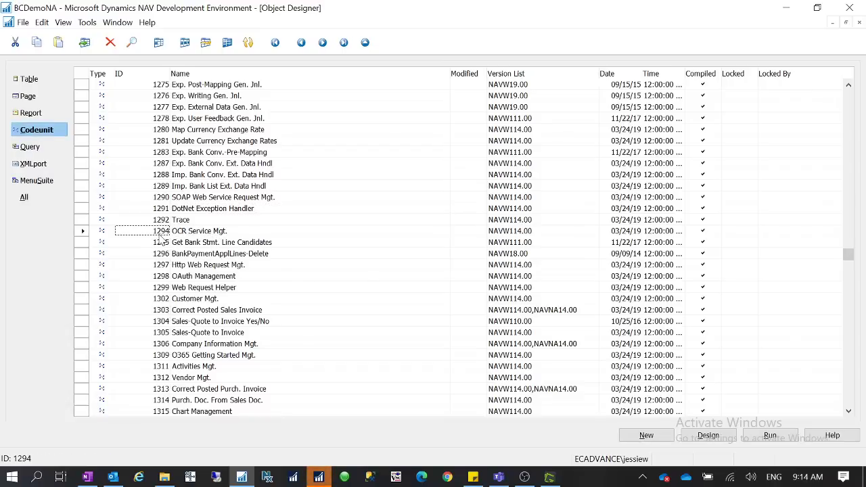
pyautogui.click(211, 239)
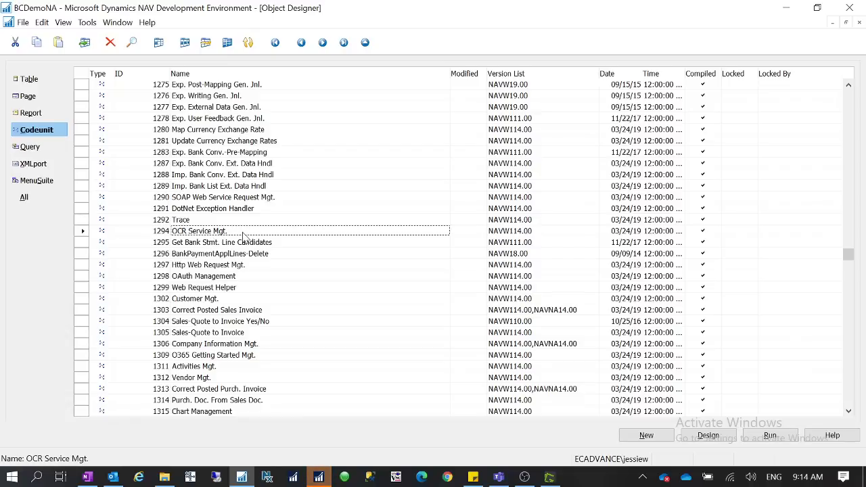
pyautogui.hotkey('ctrl', 'f')
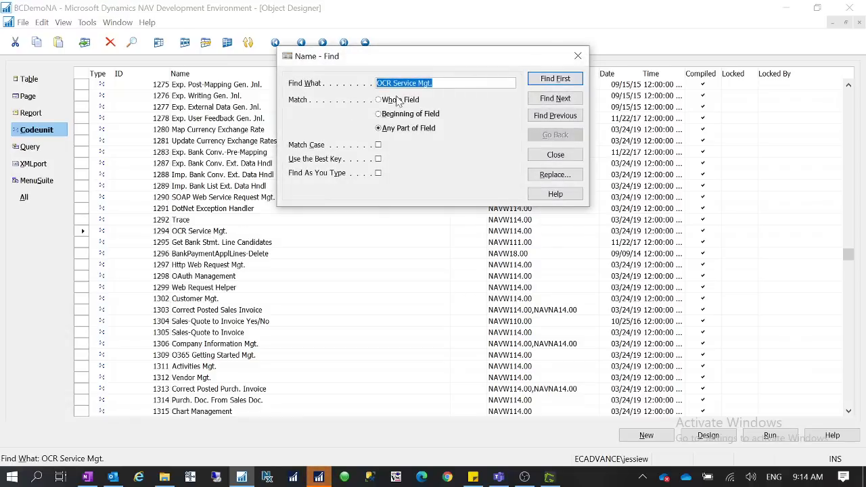
pyautogui.click(555, 78)
pyautogui.click(578, 55)
pyautogui.click(146, 233)
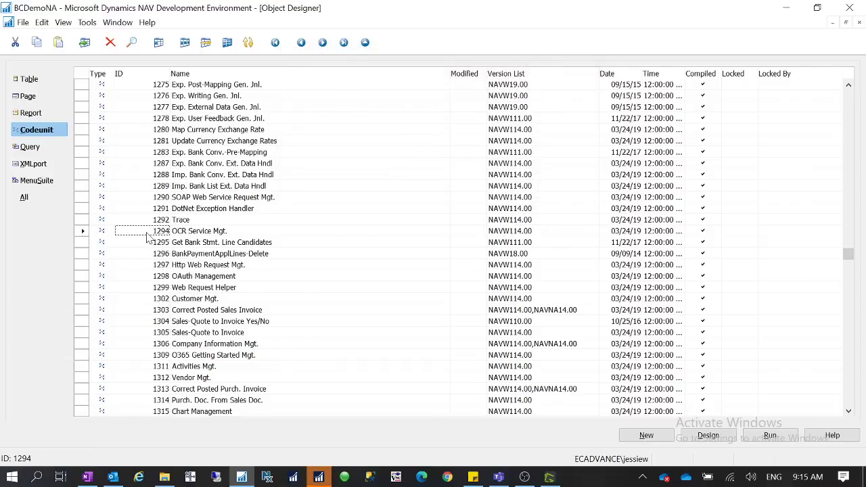
pyautogui.rightClick(147, 237)
pyautogui.click(235, 256)
# Switch to the Dynamics NAV client and preview the Licence Permissions report filtered to Object Type Codeunit
pyautogui.click(318, 478)
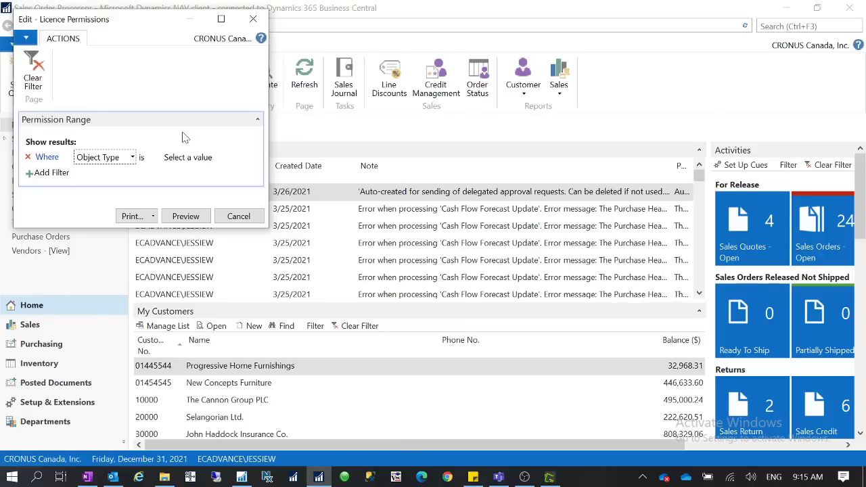
pyautogui.click(191, 158)
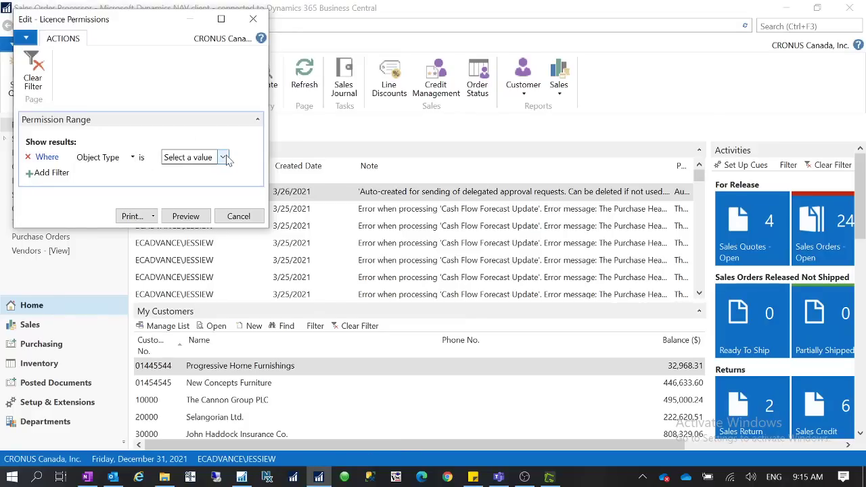
pyautogui.click(225, 157)
pyautogui.click(190, 205)
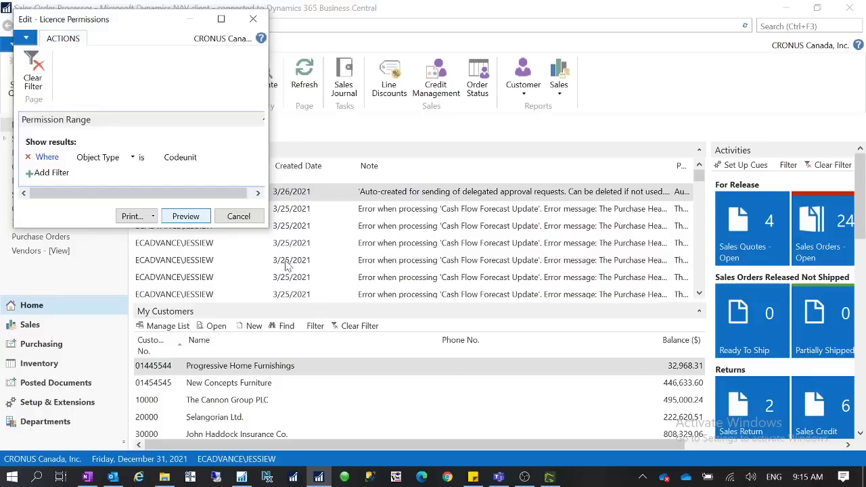
pyautogui.click(187, 216)
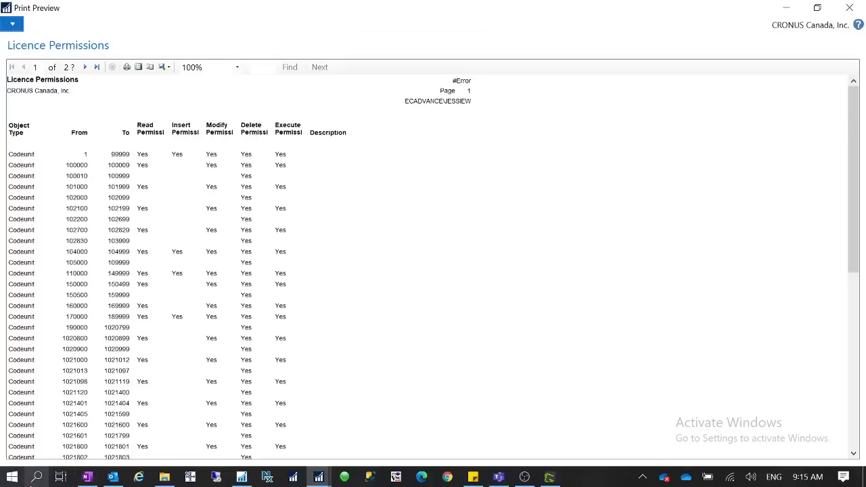
# Open Notepad, note the codeunit ID 1294 and move the window aside to uncover the report
pyautogui.click(37, 477)
pyautogui.write('note')
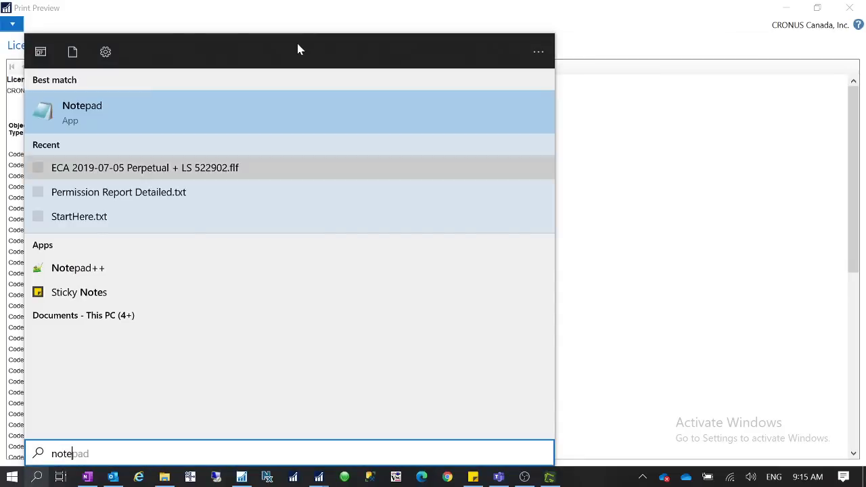
pyautogui.click(234, 108)
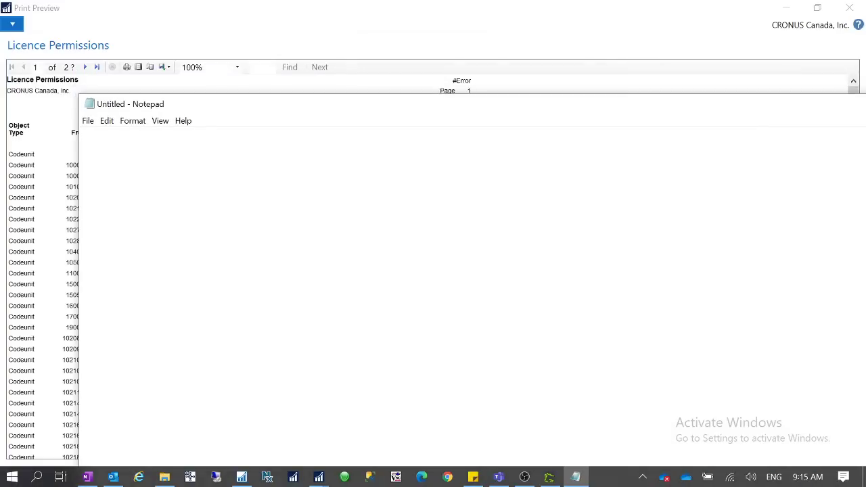
pyautogui.write('1294')
pyautogui.moveTo(338, 113); pyautogui.dragTo(609, 227)
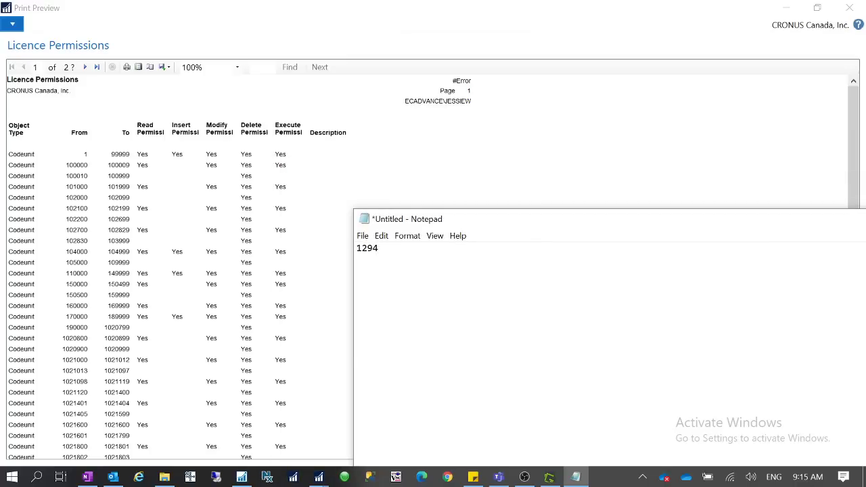
# Compare the noted ID 1294 with the codeunit ranges in the report and put Notepad away
pyautogui.hotkey('ctrl', 'a')
pyautogui.moveTo(476, 221); pyautogui.dragTo(471, 128)
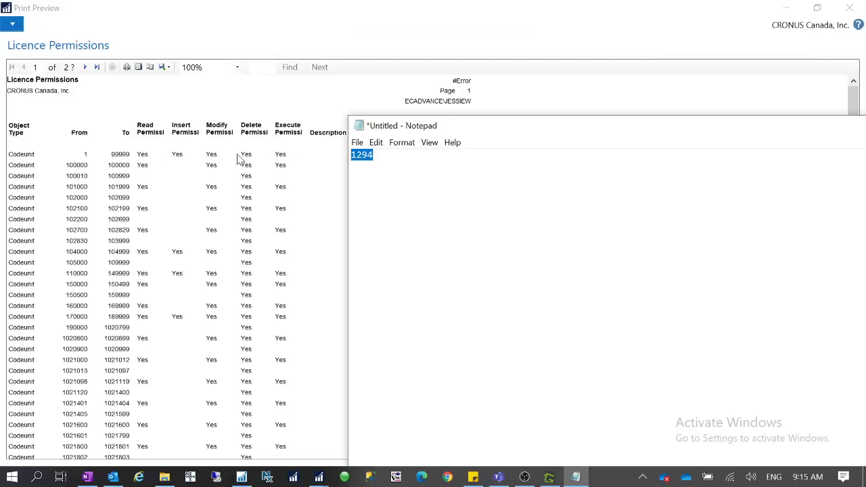
pyautogui.click(373, 154)
pyautogui.hotkey('ctrl', 'a')
pyautogui.moveTo(433, 130); pyautogui.dragTo(1, 338)
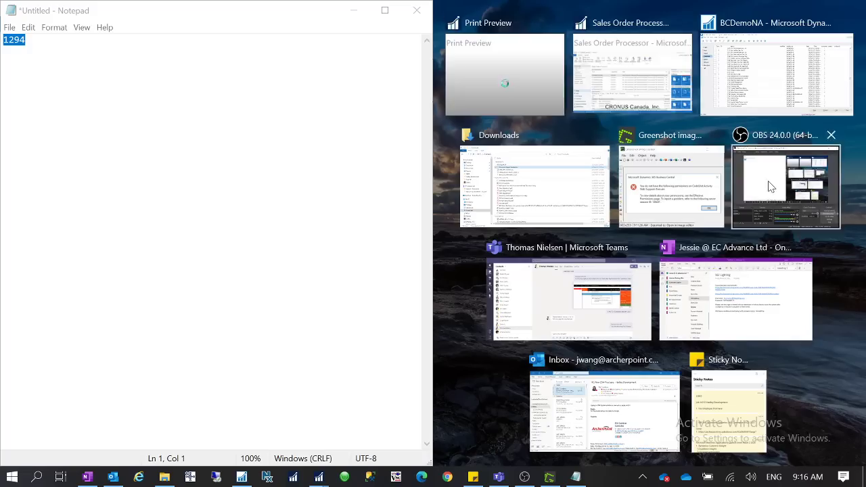
pyautogui.press('Escape')
pyautogui.click(353, 10)
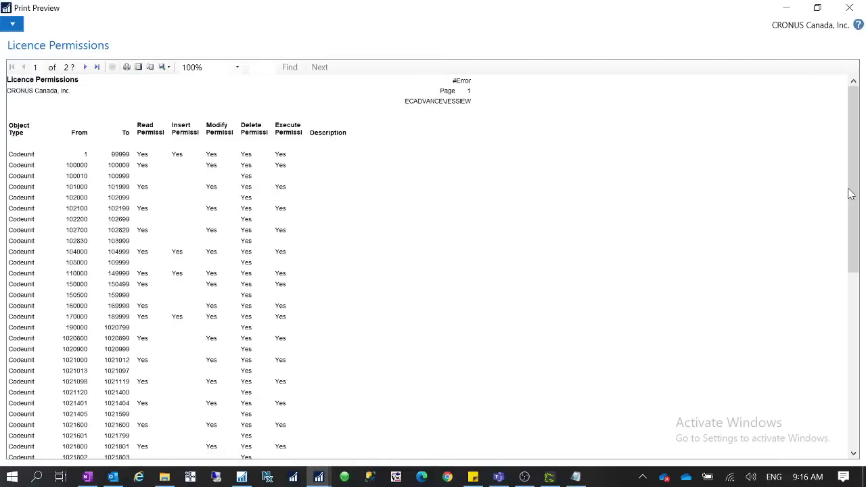
# Examine the codeunit ID ranges and their execute permissions on the first page of the Licence Permissions report
pyautogui.moveTo(853, 154); pyautogui.dragTo(831, 389)
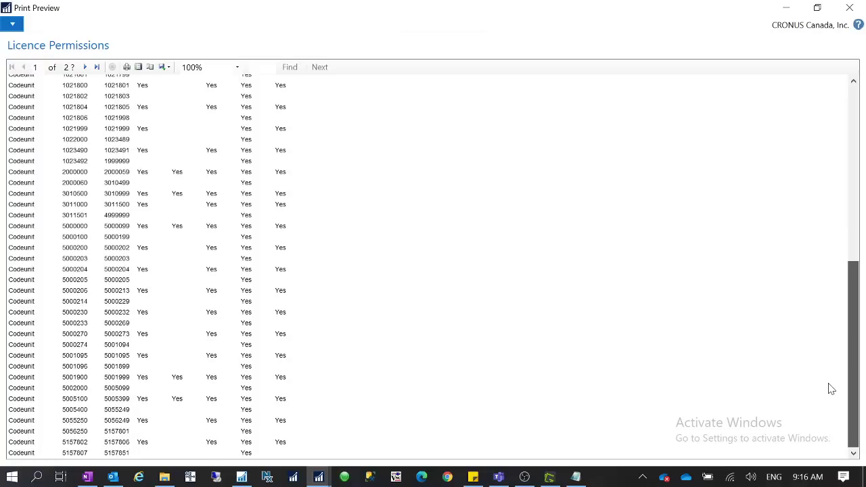
pyautogui.moveTo(843, 350)
pyautogui.mouseDown()
pyautogui.moveTo(843, 173)
pyautogui.moveTo(856, 204)
pyautogui.moveTo(852, 362)
pyautogui.mouseUp()
pyautogui.moveTo(850, 401); pyautogui.dragTo(850, 225)
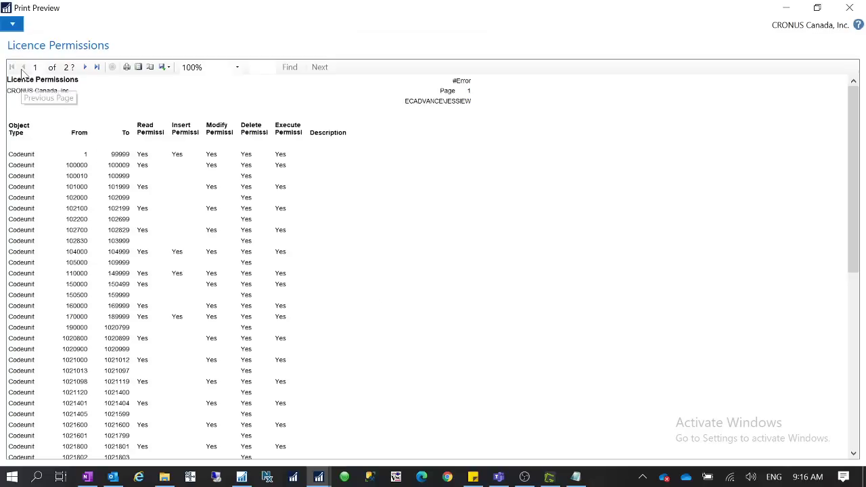
pyautogui.scroll(-1, 496, 268)
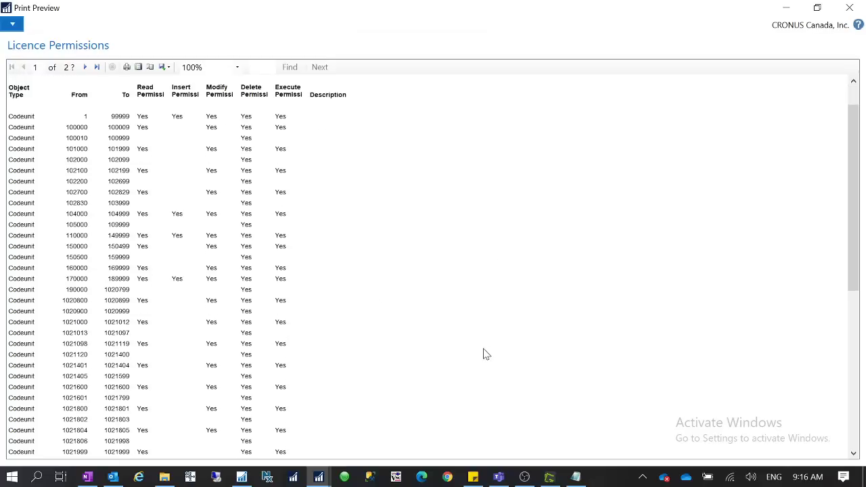
pyautogui.scroll(-5, 484, 358)
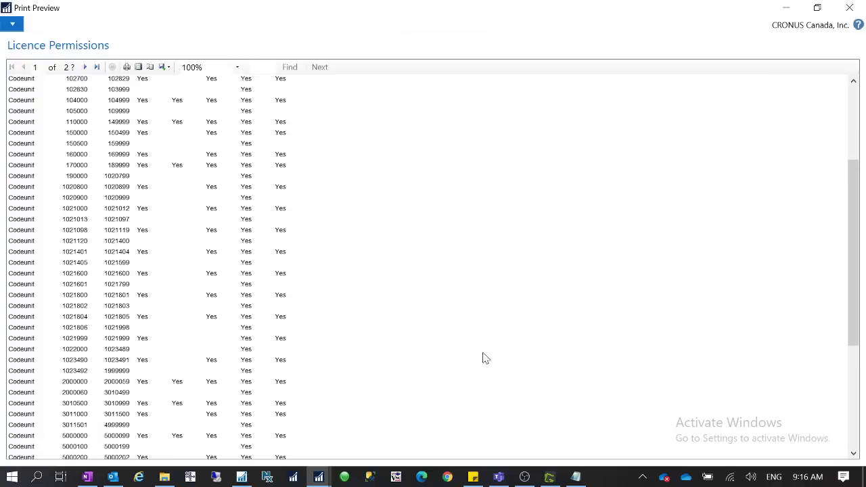
pyautogui.scroll(3, 484, 358)
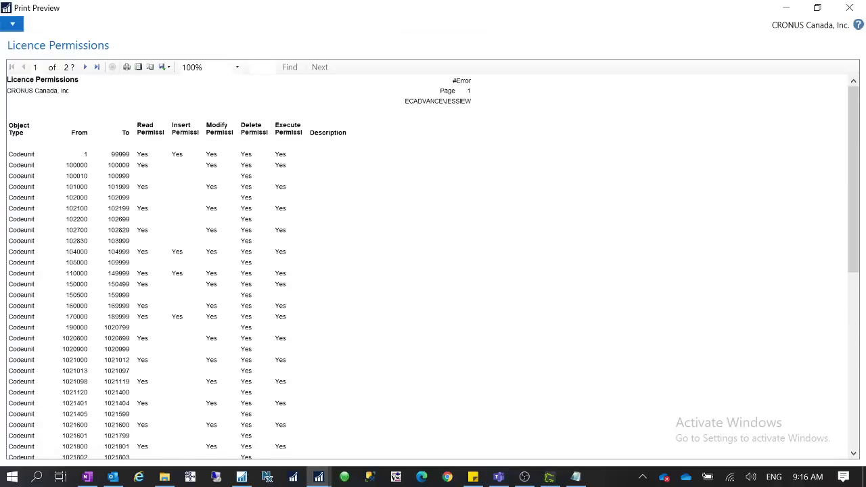
# Check the codeunit named in the Greenshot error capture against the report and return to the print preview
pyautogui.hotkey('alt', 'Tab')
pyautogui.moveTo(593, 149); pyautogui.dragTo(430, 134)
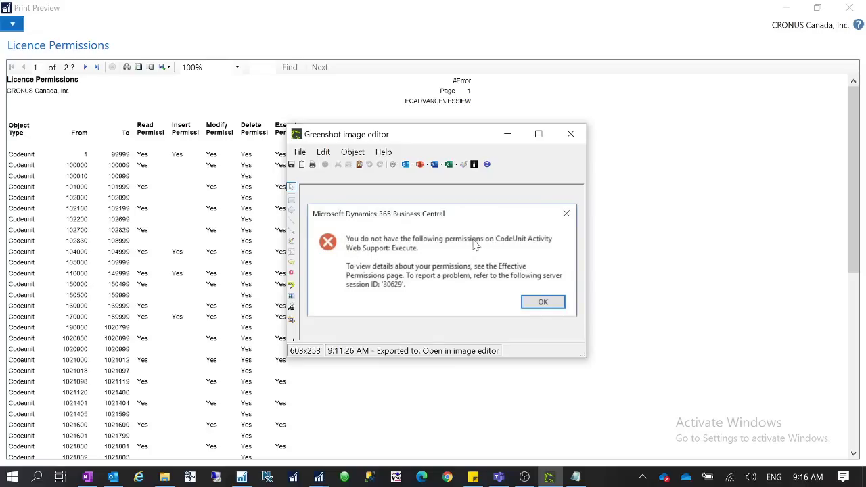
pyautogui.hotkey('alt', 'Tab')
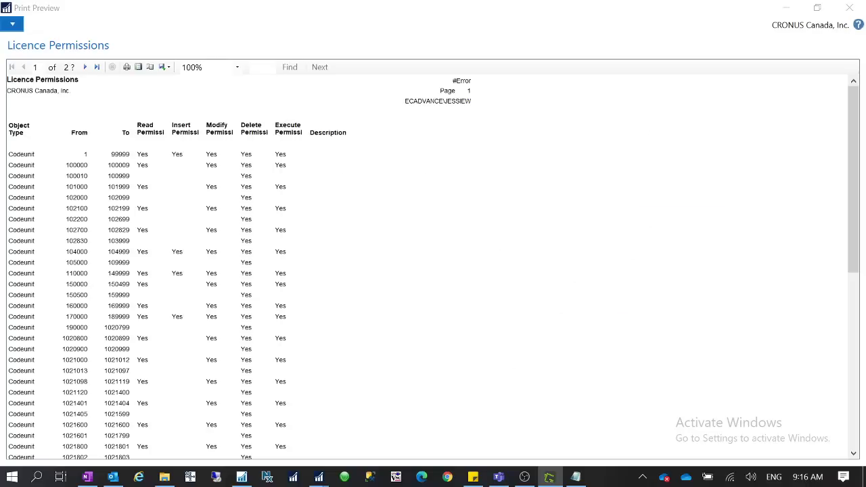